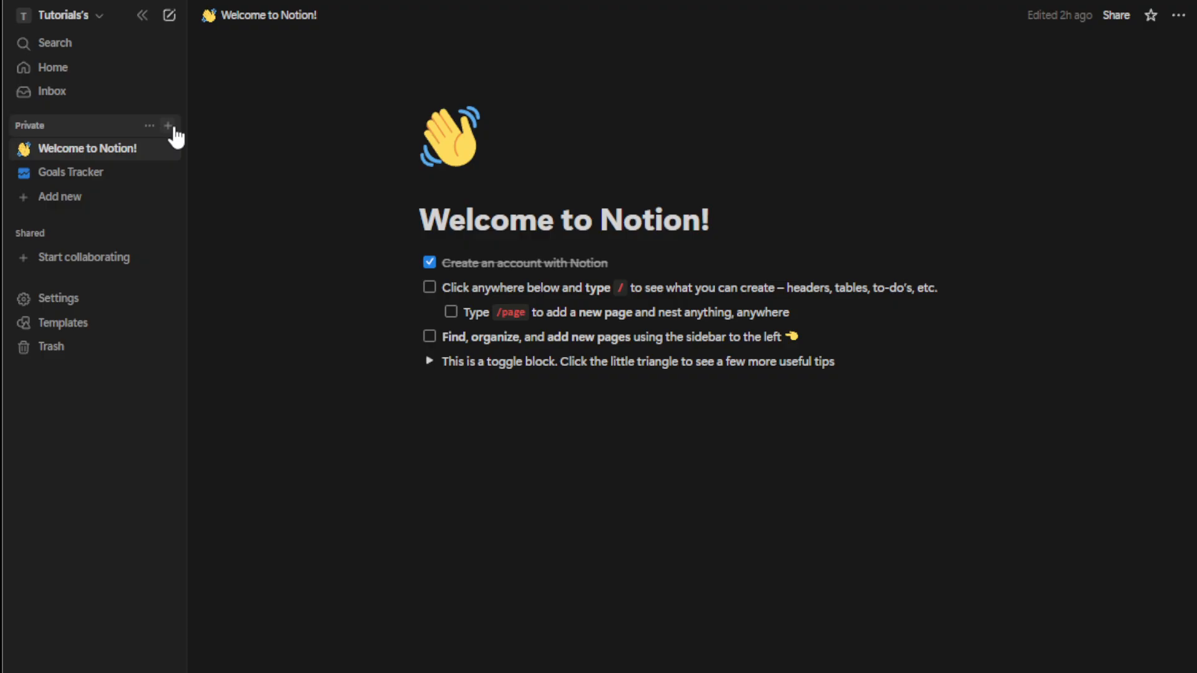
Step: Add a new blank page under Private in the sidebar
left_click(169, 127)
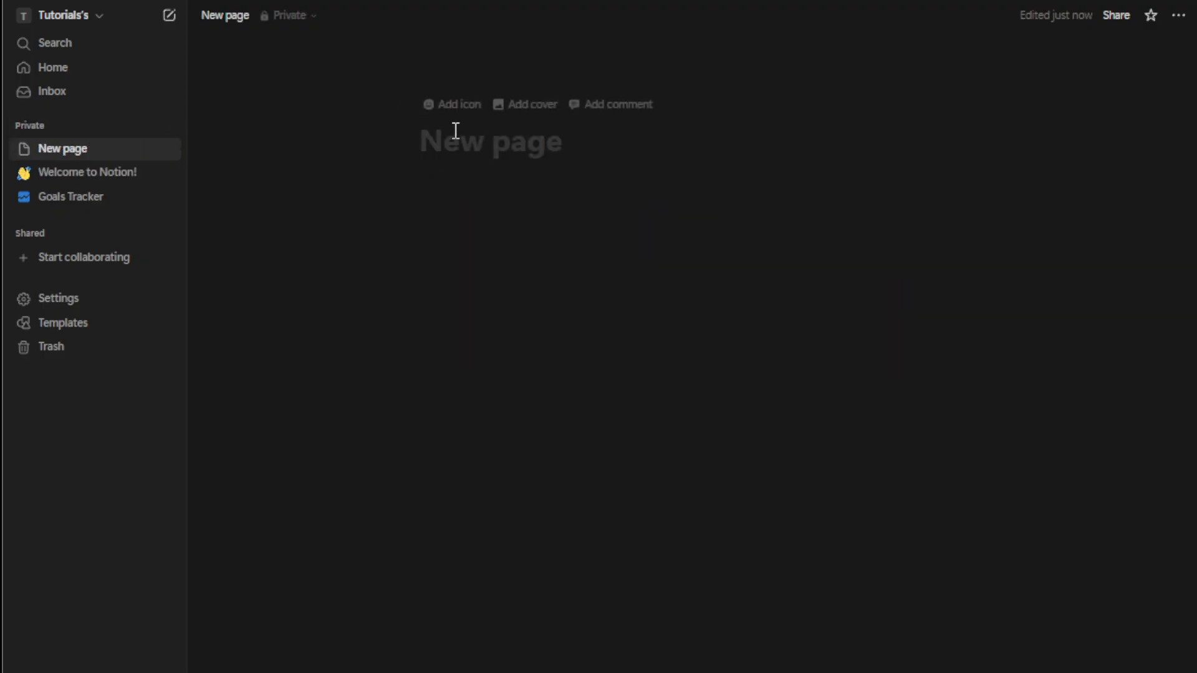
Step: Title the new page 'Meeting Notes'
type("C")
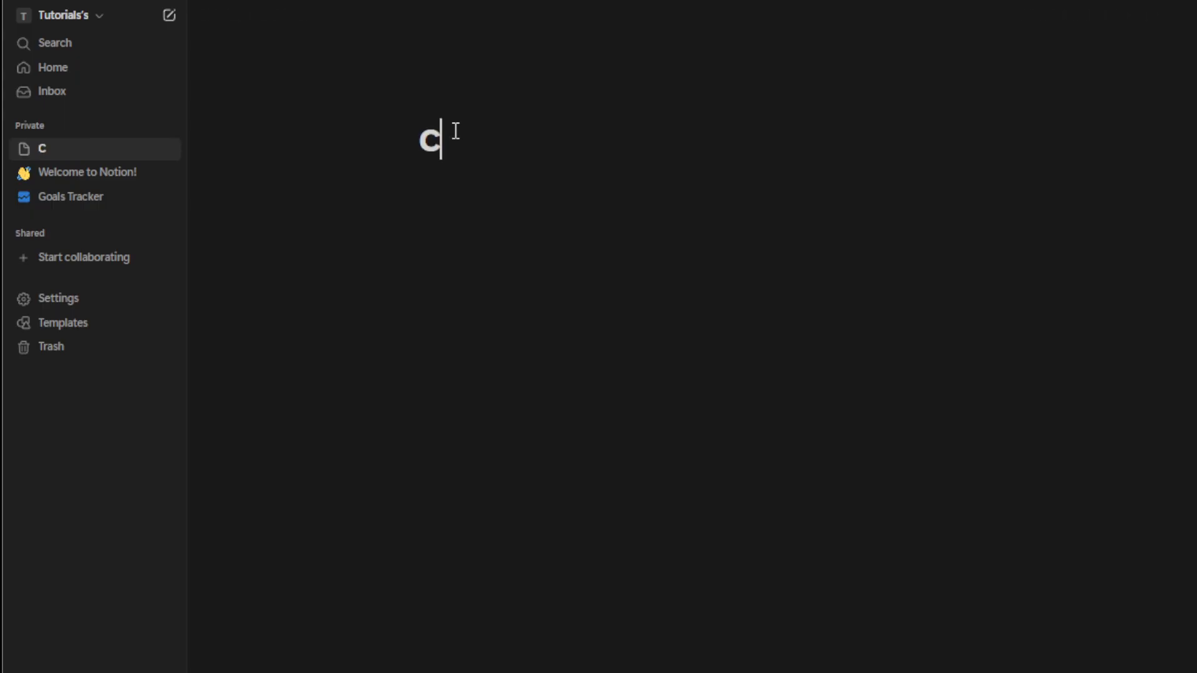
key("BackSpace")
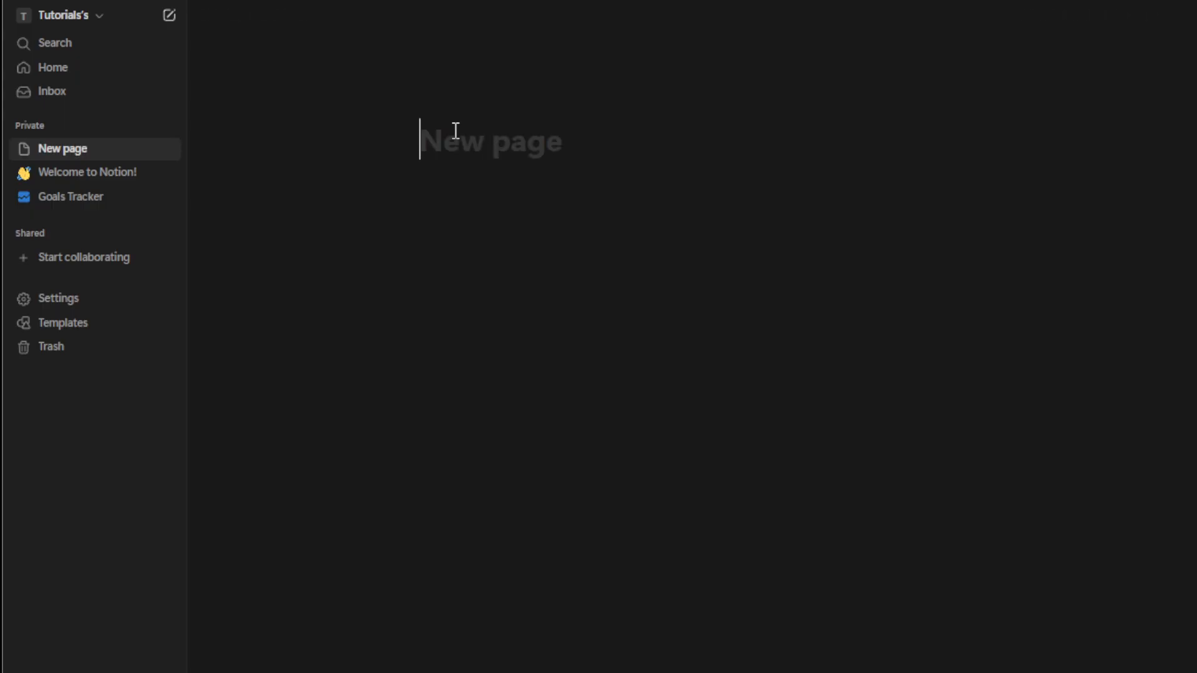
type("Mee")
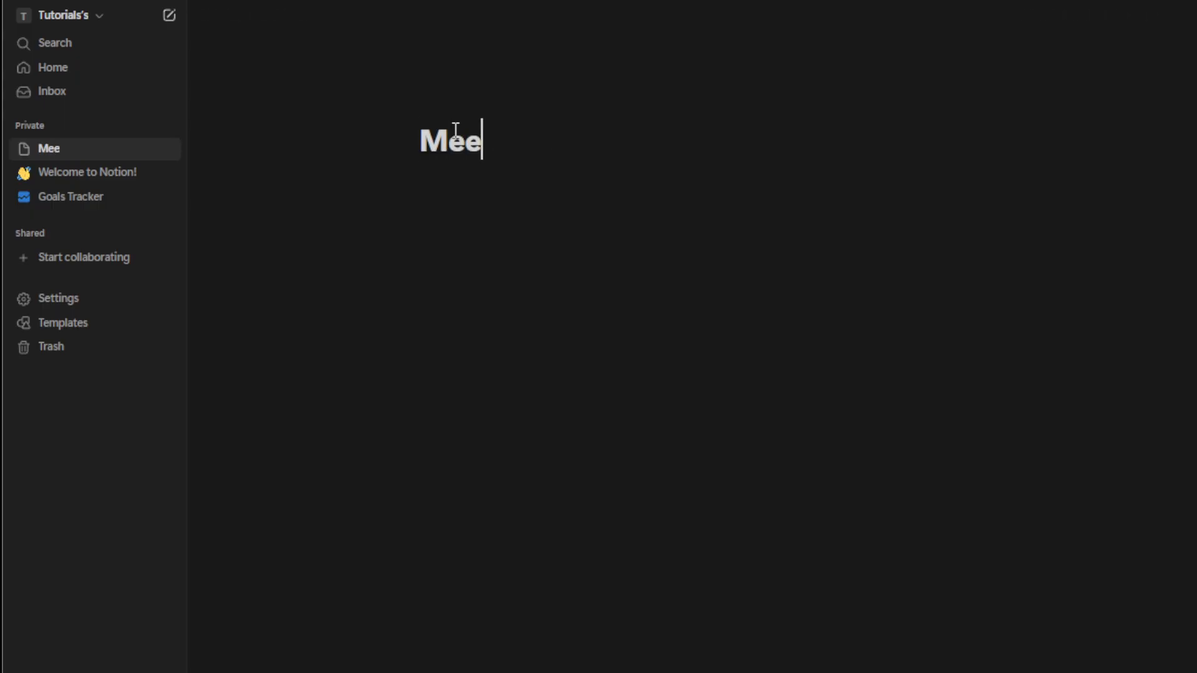
type("ting N")
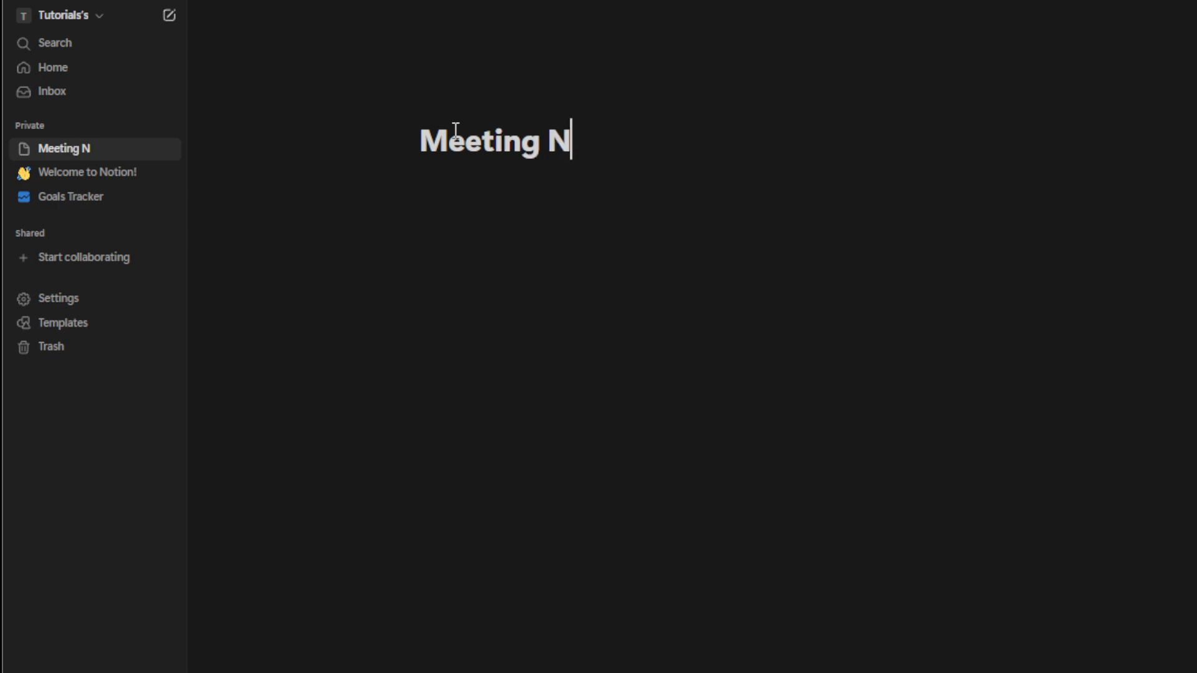
type("otes")
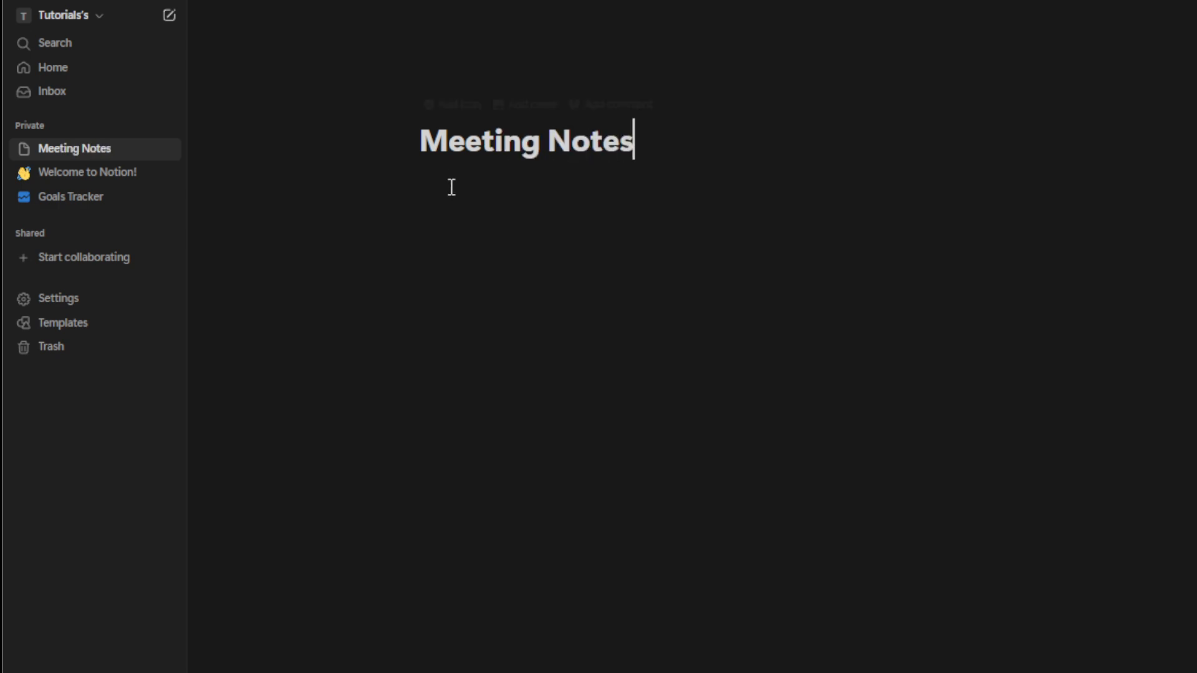
key("Return")
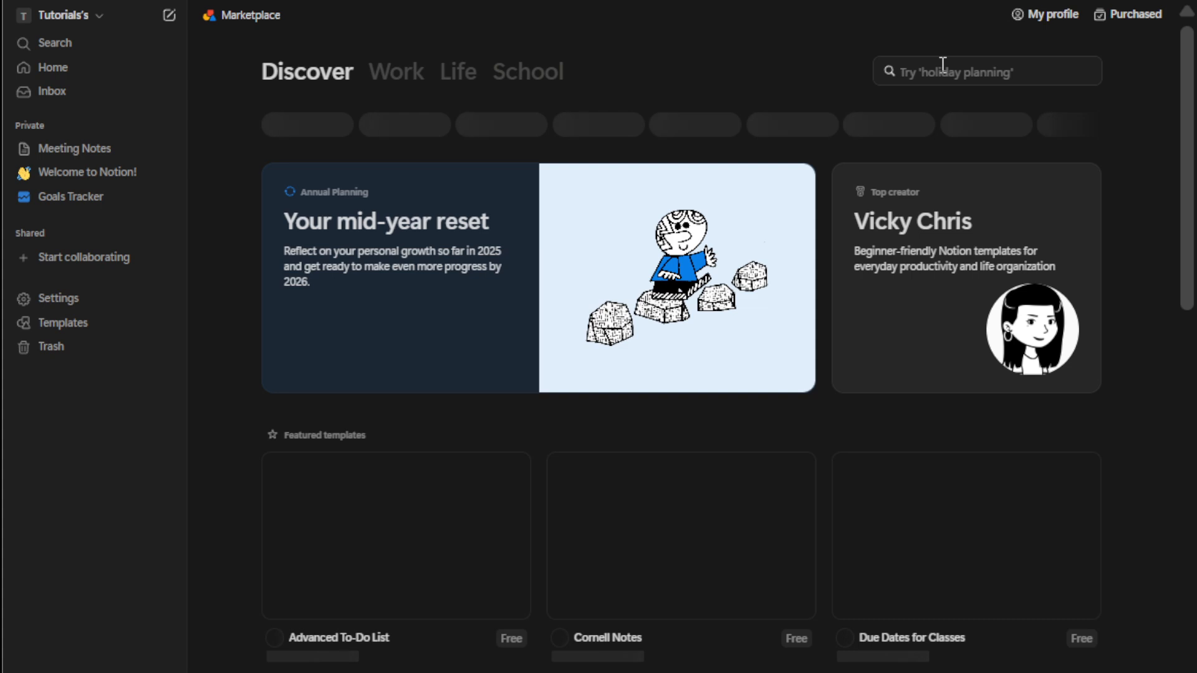
Step: Search the Marketplace for 'meeting' and add the free Meeting notes template
left_click(949, 72)
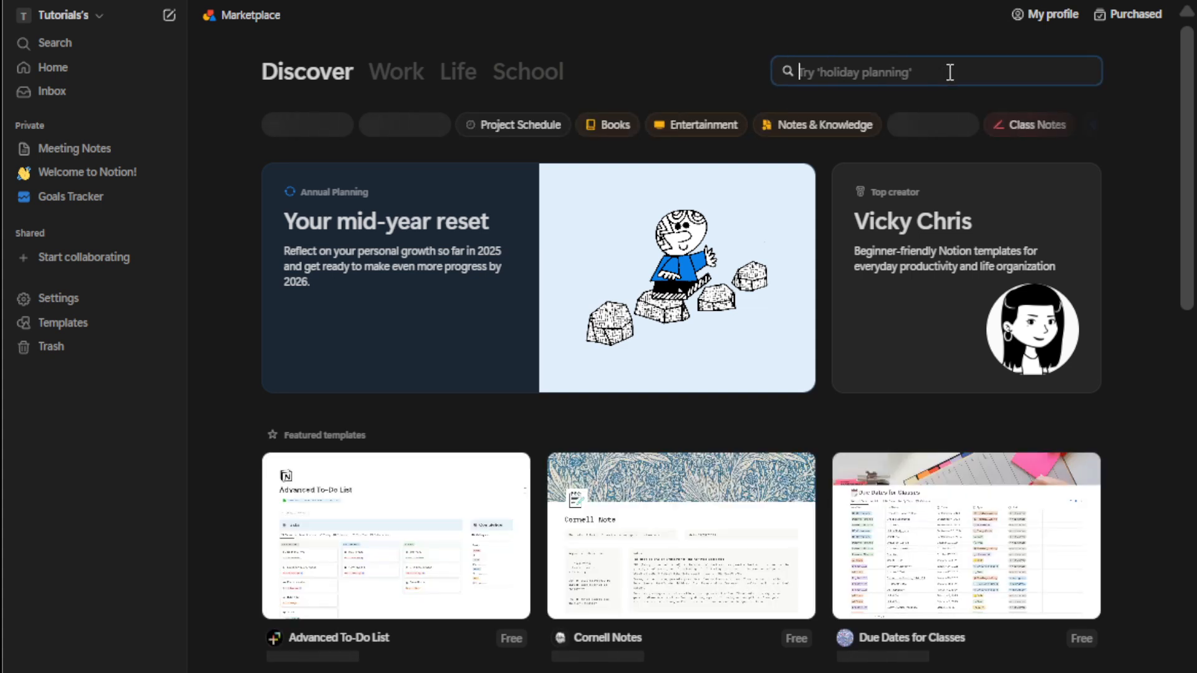
type("me")
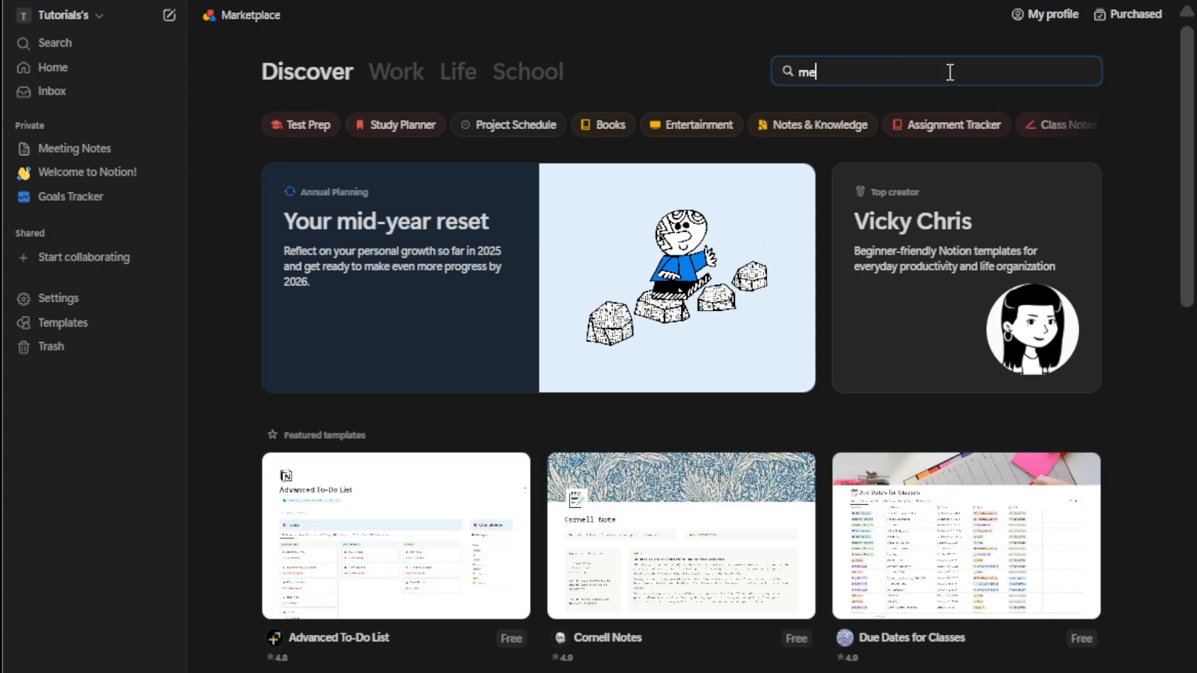
type("eting")
key("Return")
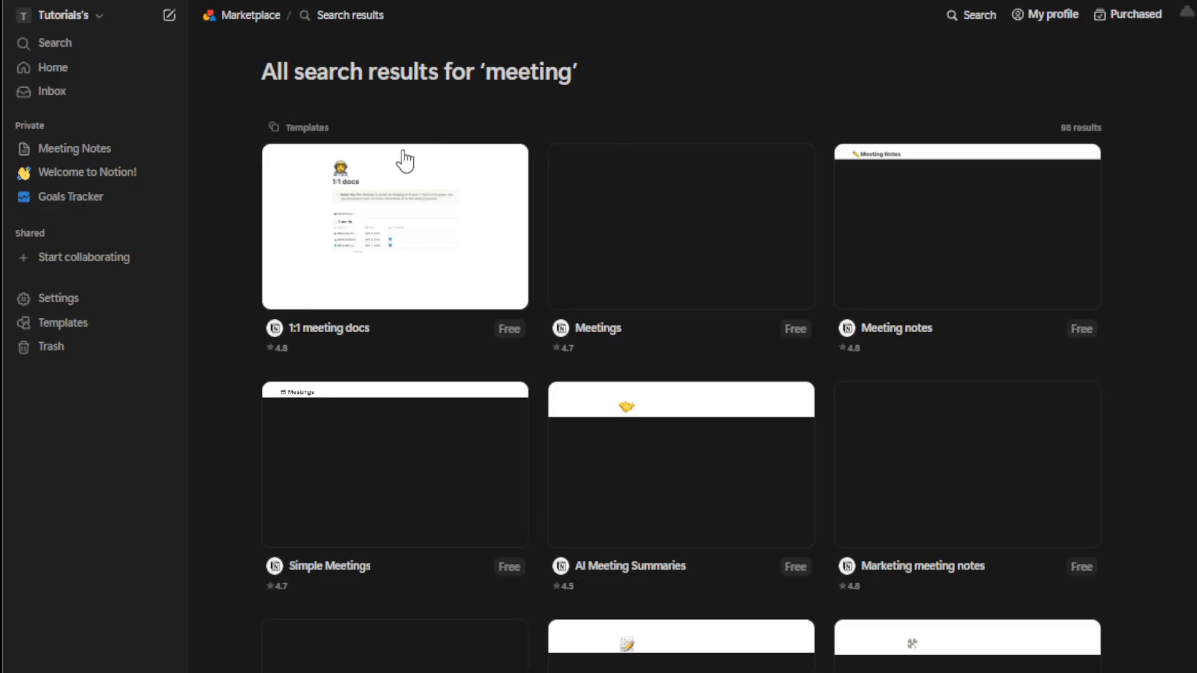
left_click(961, 244)
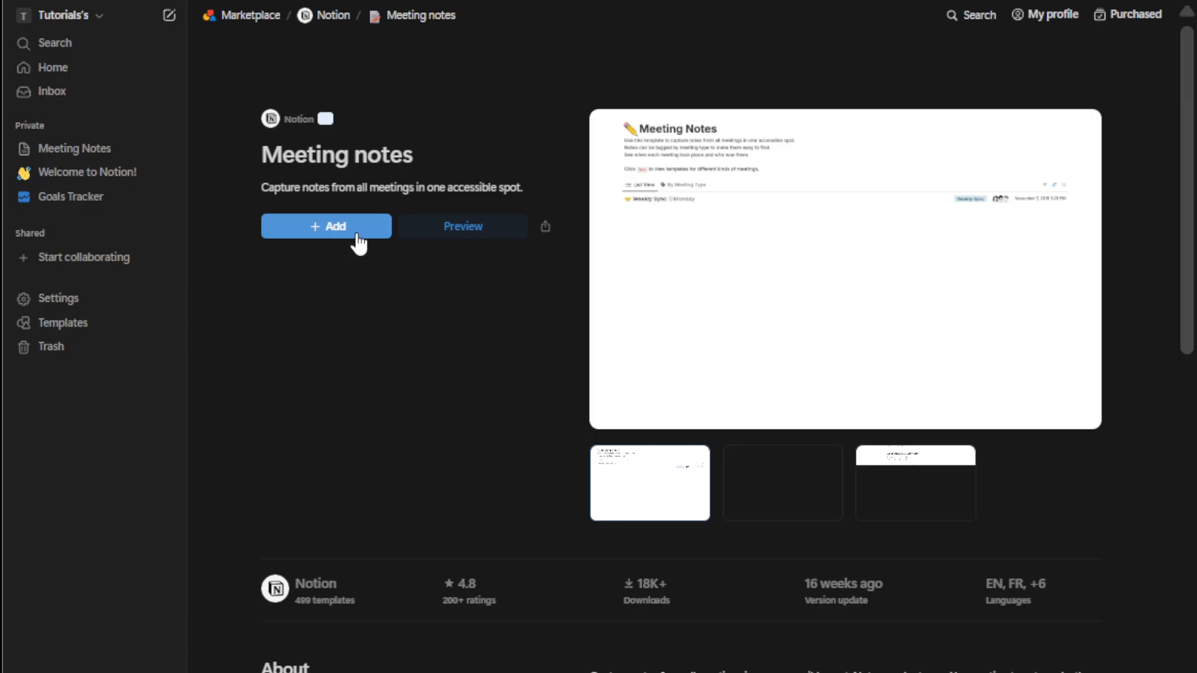
left_click(358, 236)
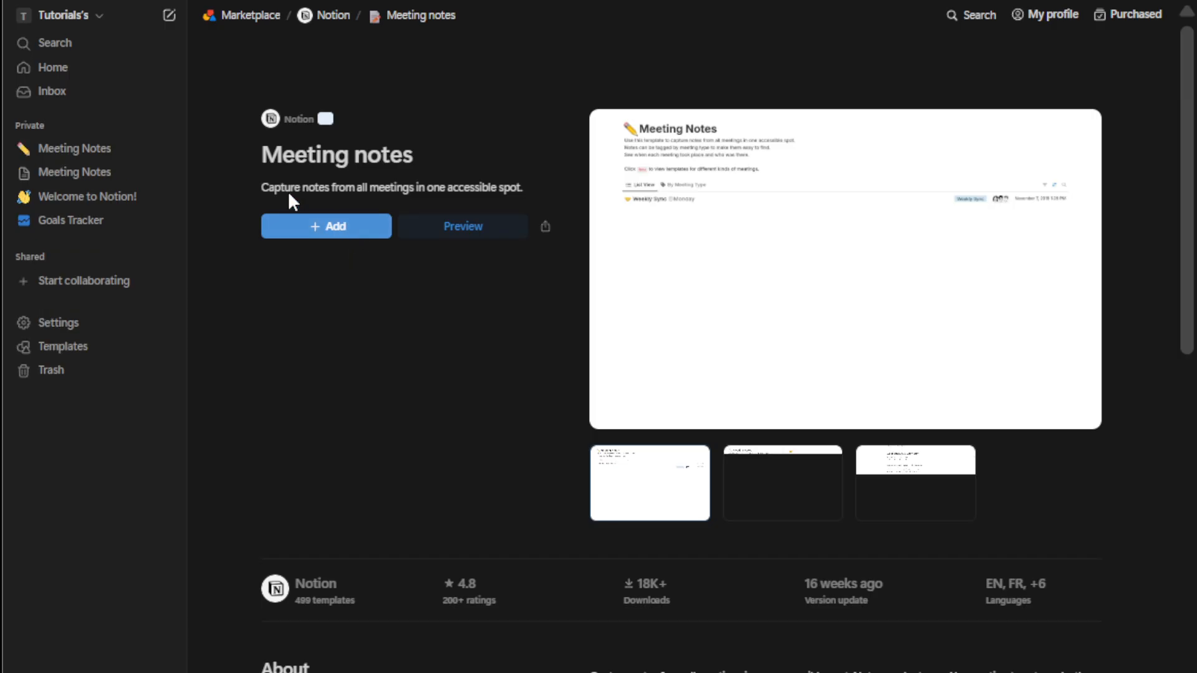
Step: Open the Meeting Notes database and start a new untitled entry in List View
left_click(106, 150)
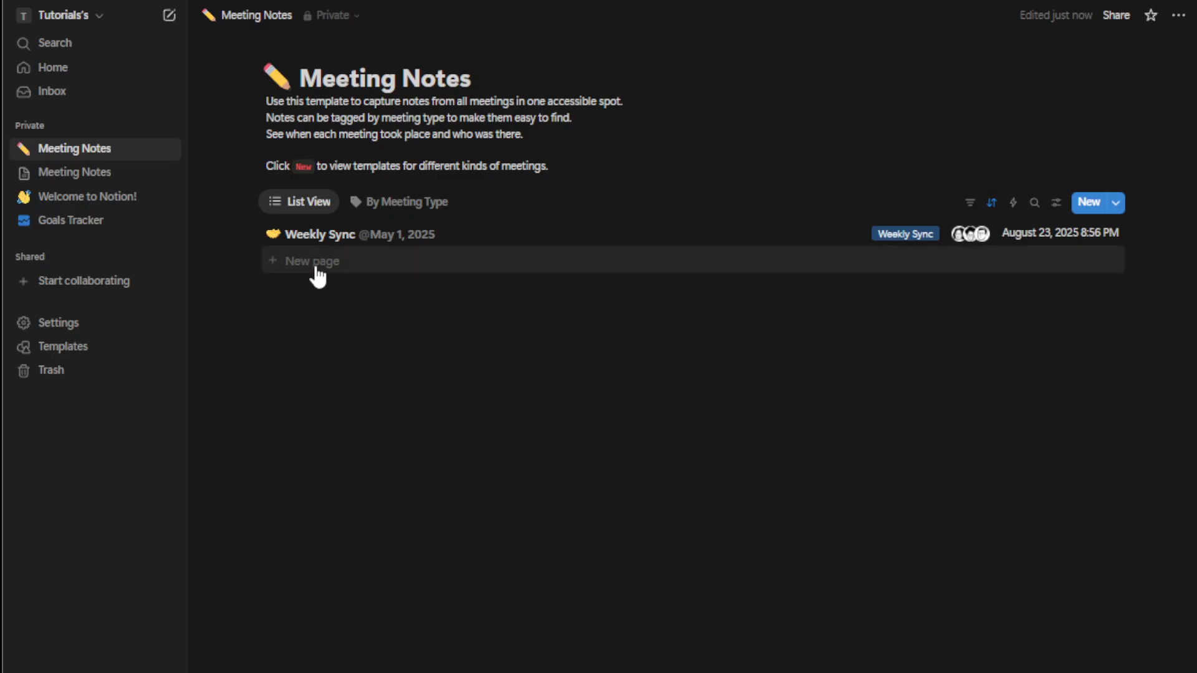
left_click(374, 201)
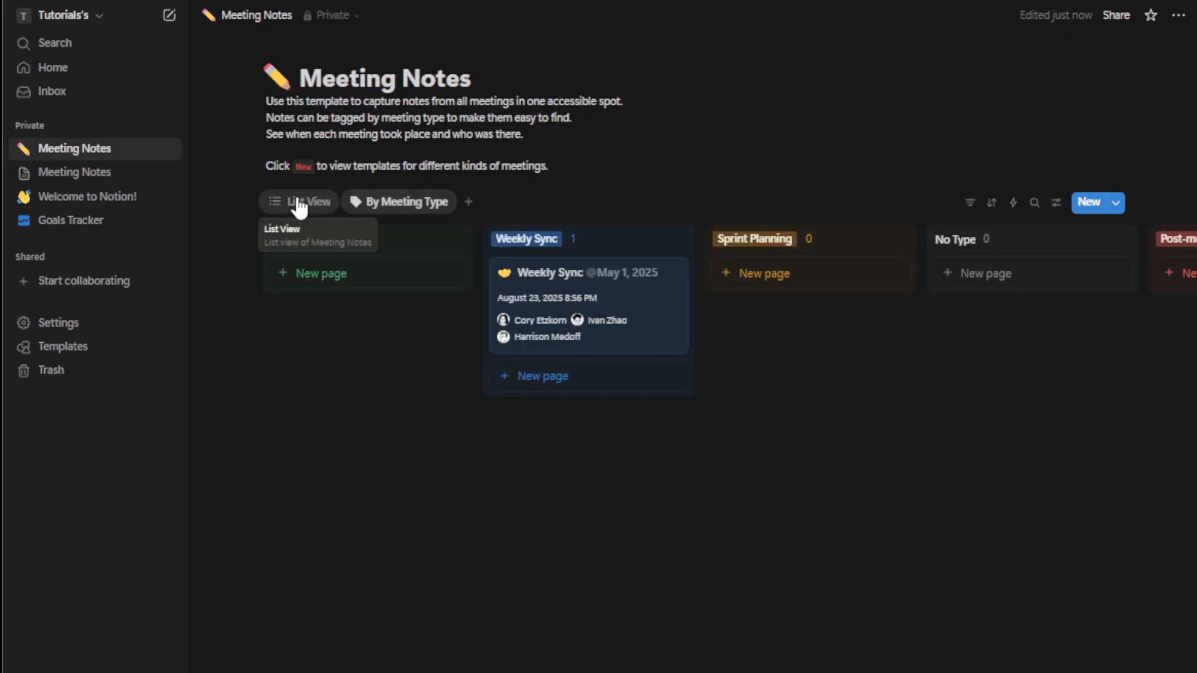
left_click(300, 205)
left_click(334, 262)
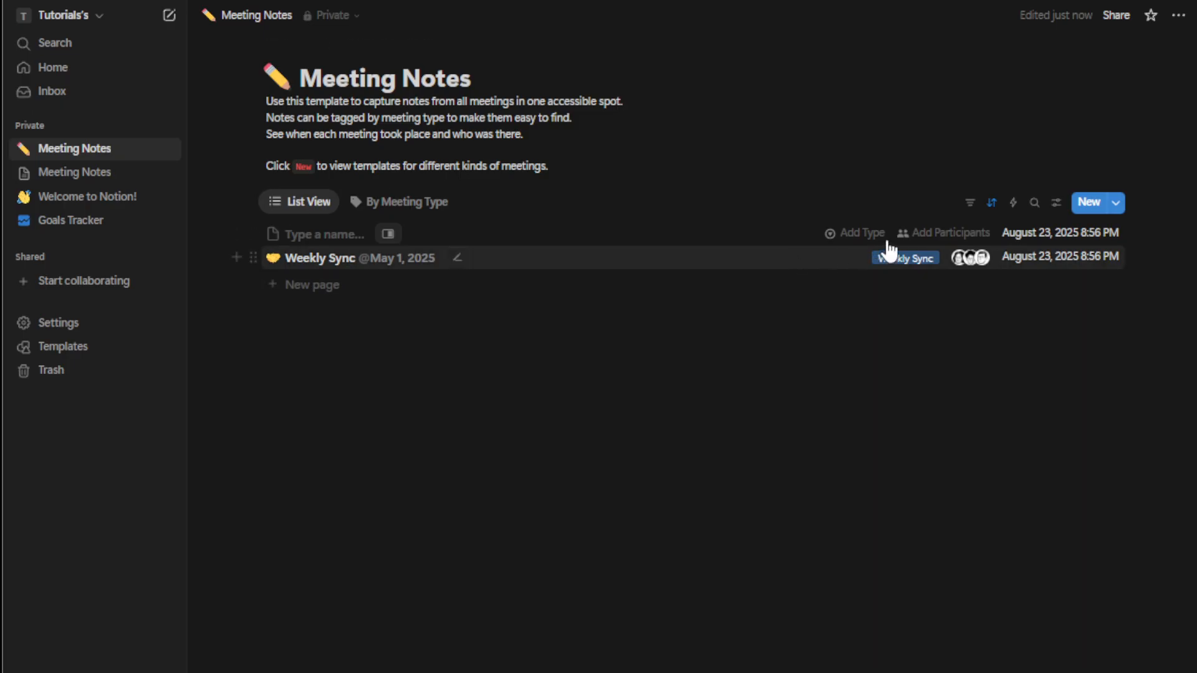
Step: Set the new meeting entry's type to Ad Hoc
left_click(937, 234)
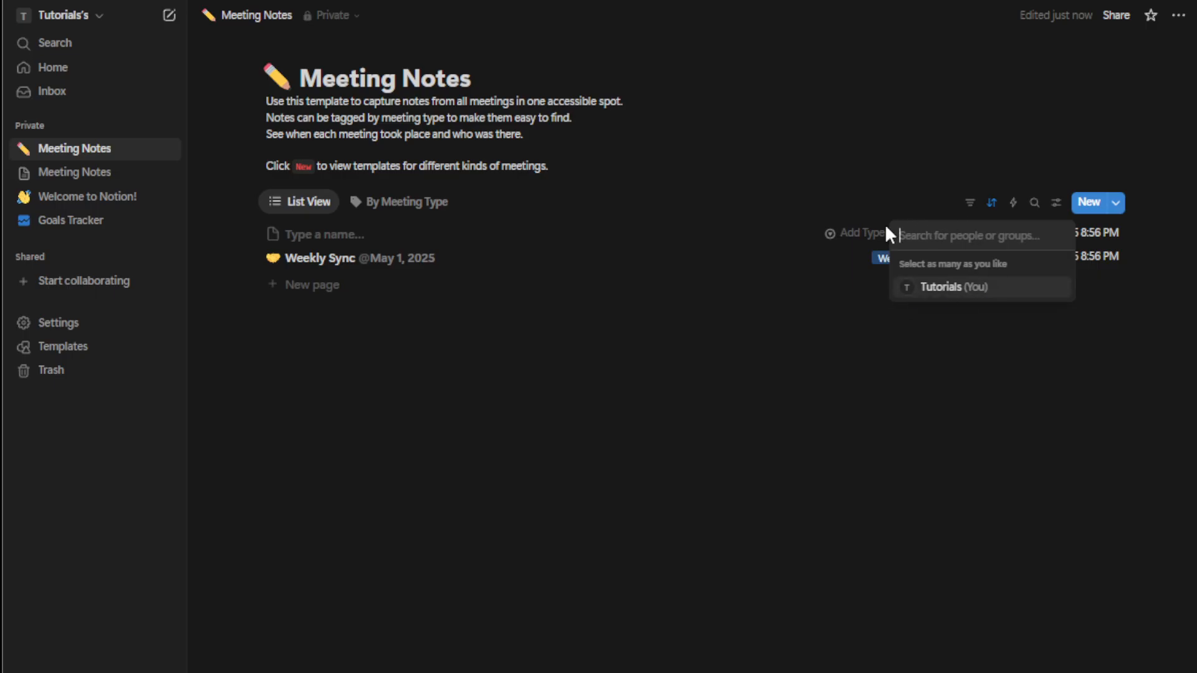
left_click(853, 234)
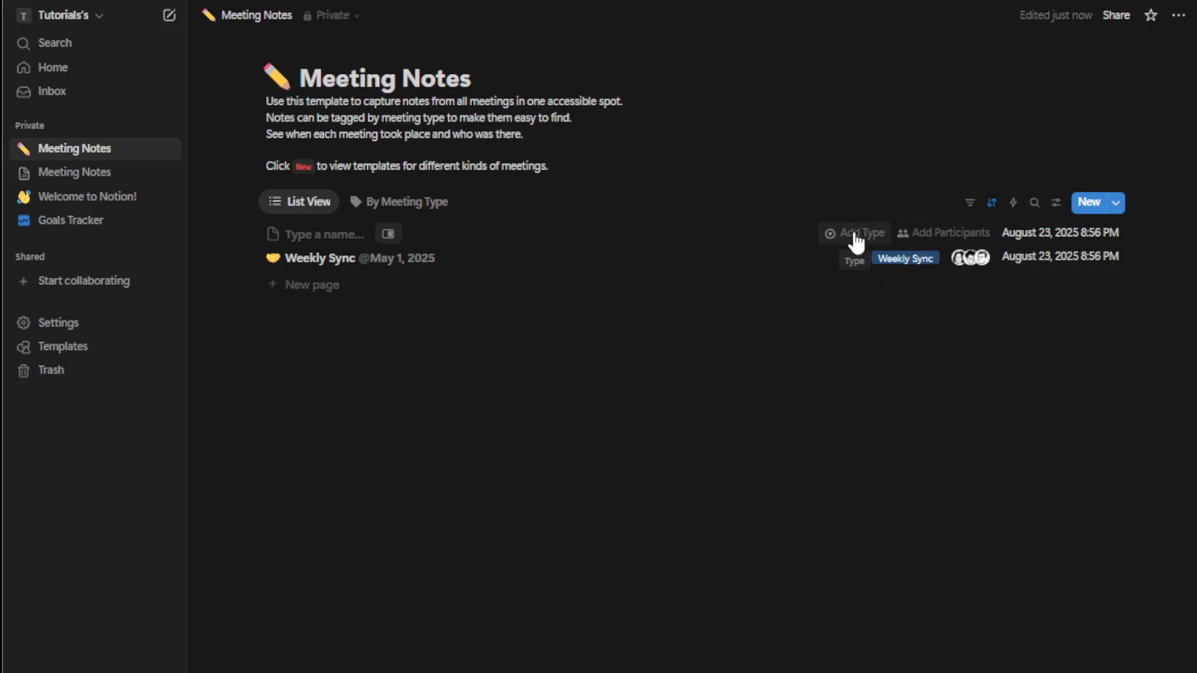
left_click(853, 234)
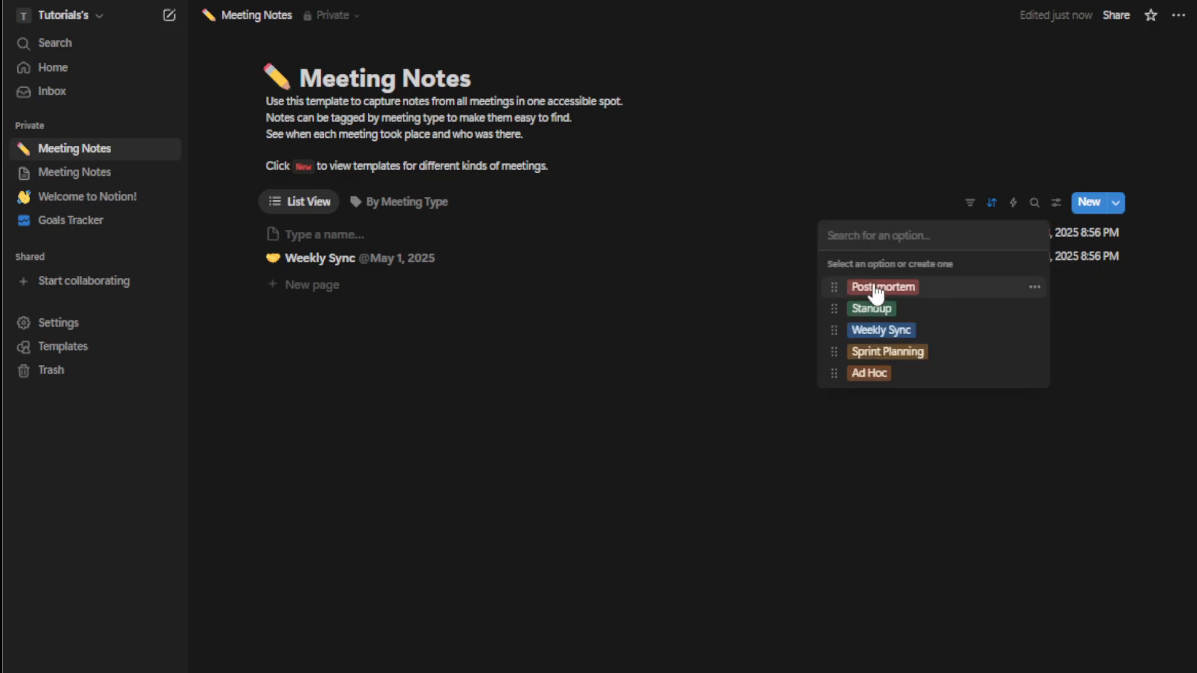
left_click(897, 373)
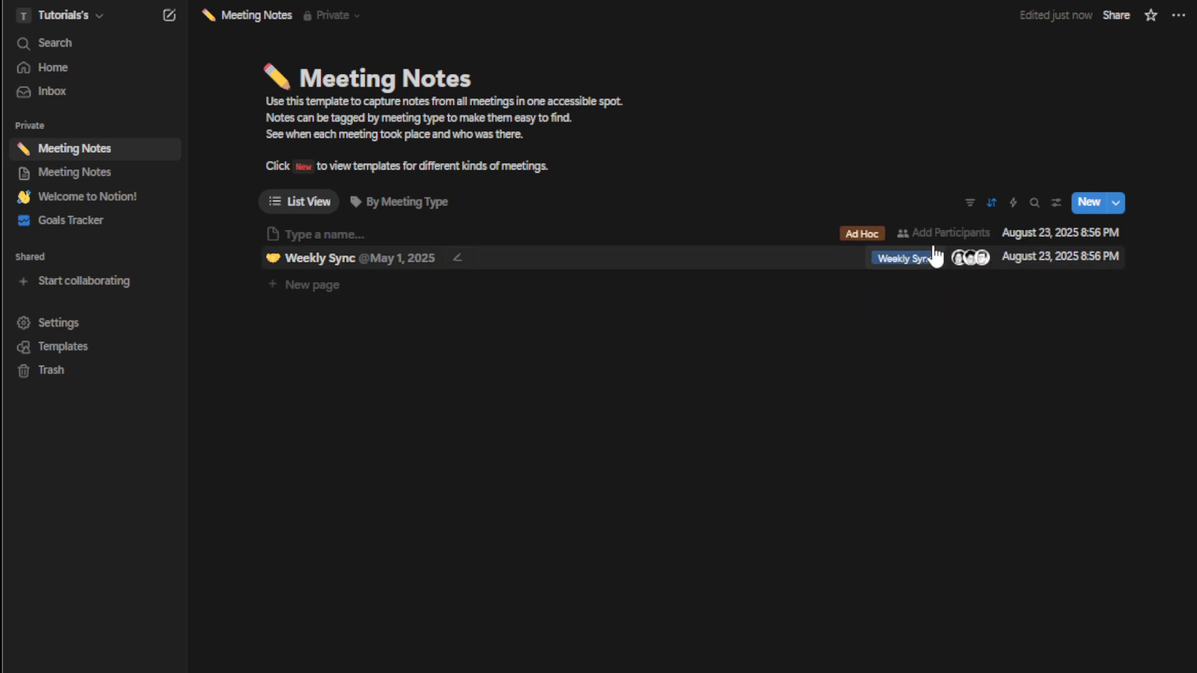
Step: Add yourself as the entry's participant and open the entry as a page
left_click(938, 233)
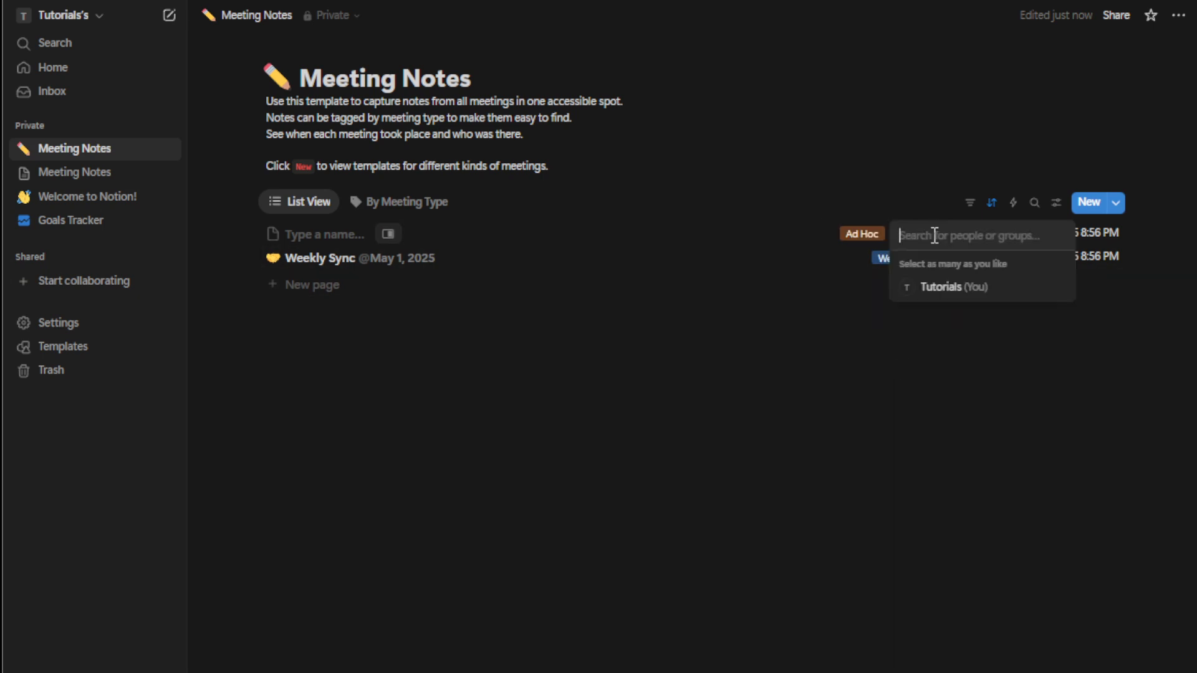
left_click(931, 288)
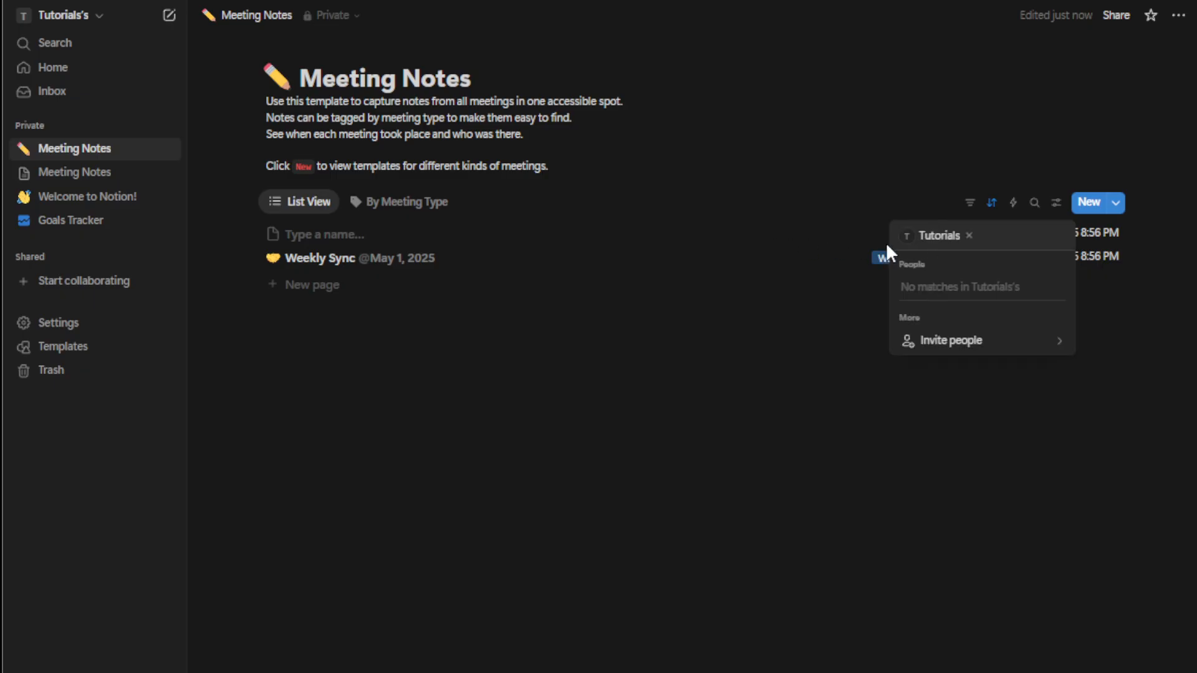
left_click(453, 234)
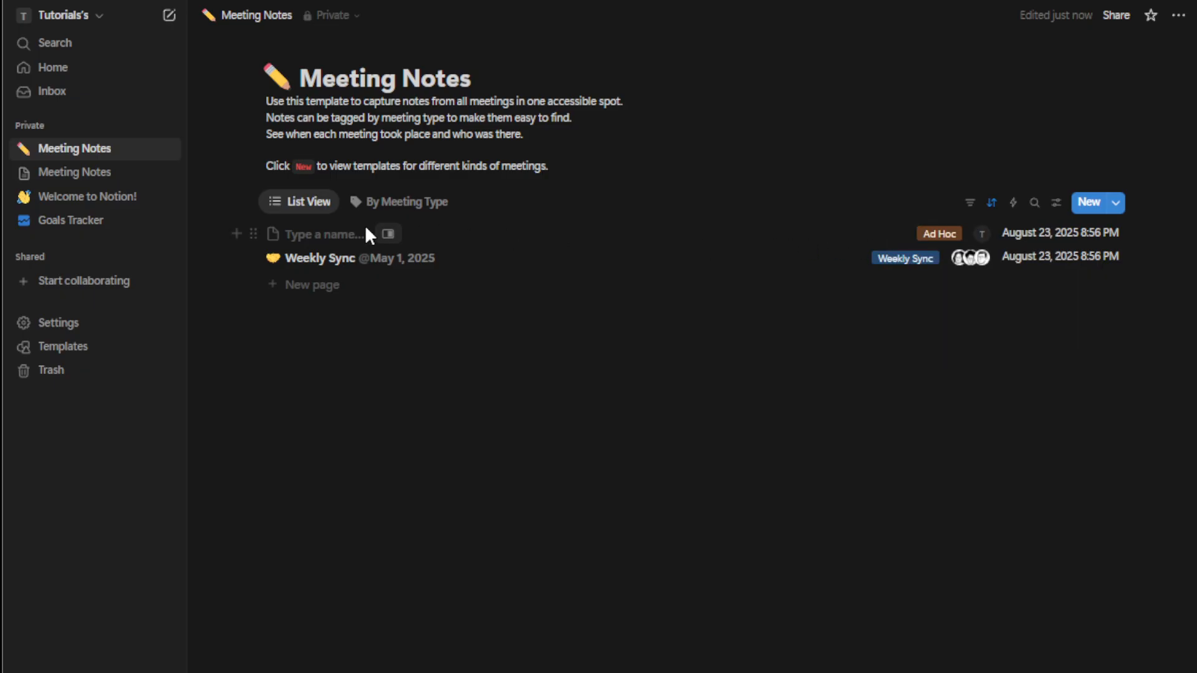
left_click(337, 236)
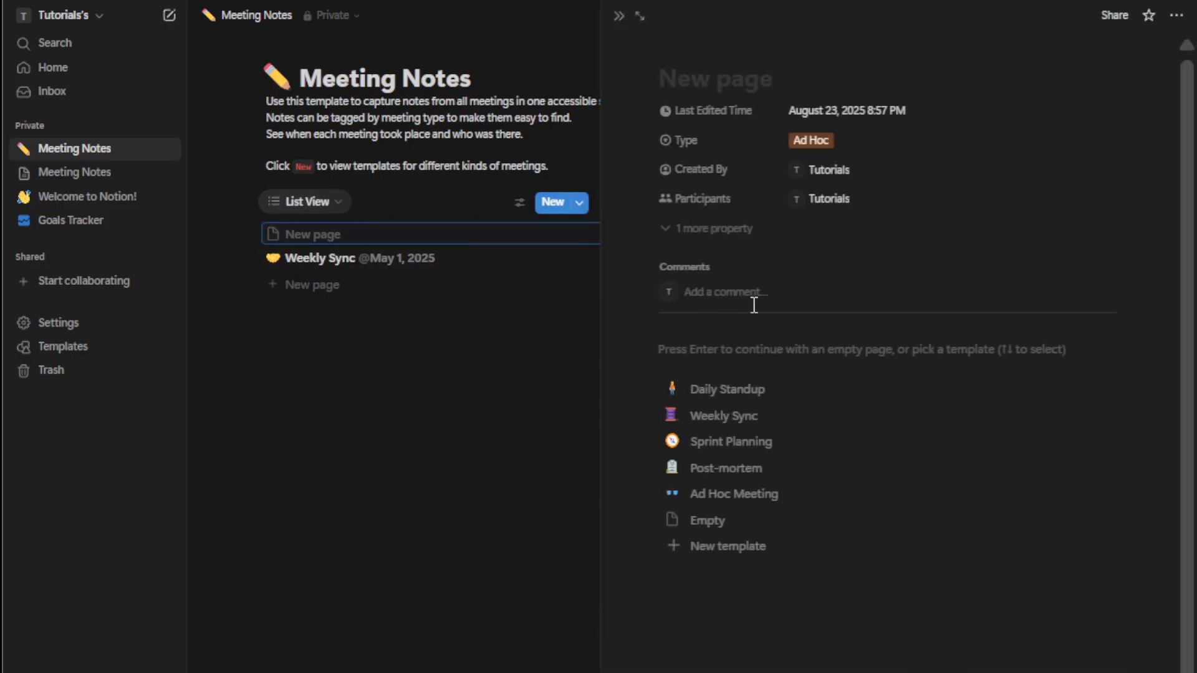
Step: Apply the Ad Hoc Meeting template to the new entry
left_click(771, 294)
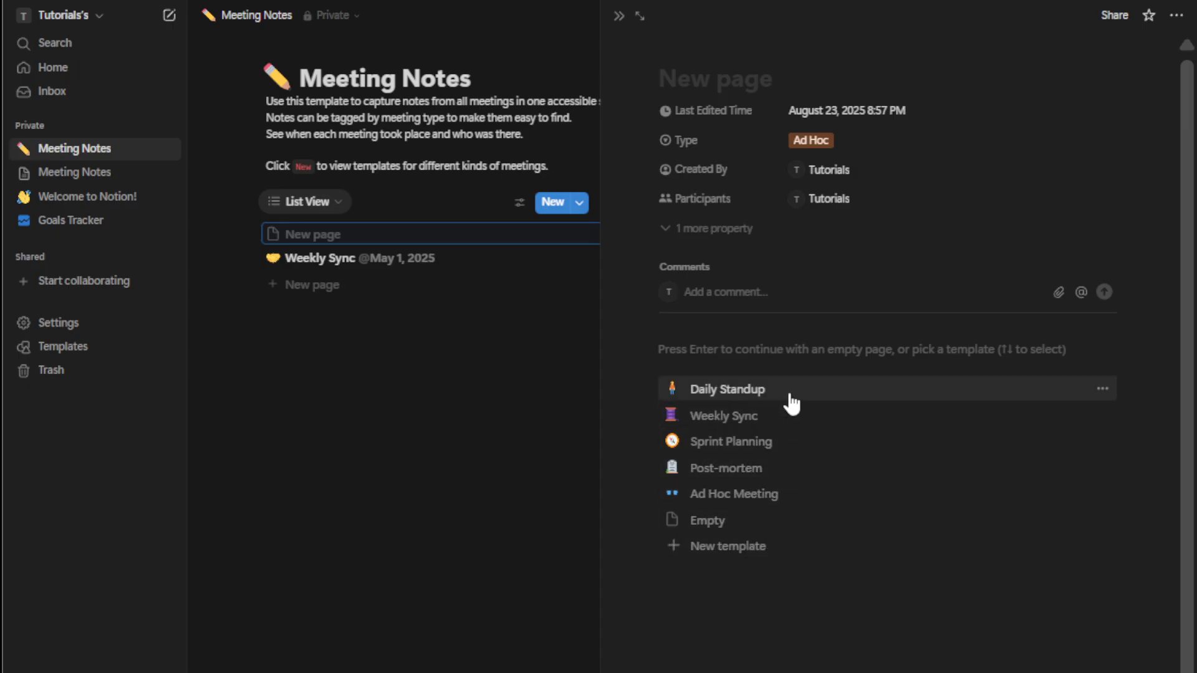
left_click(783, 494)
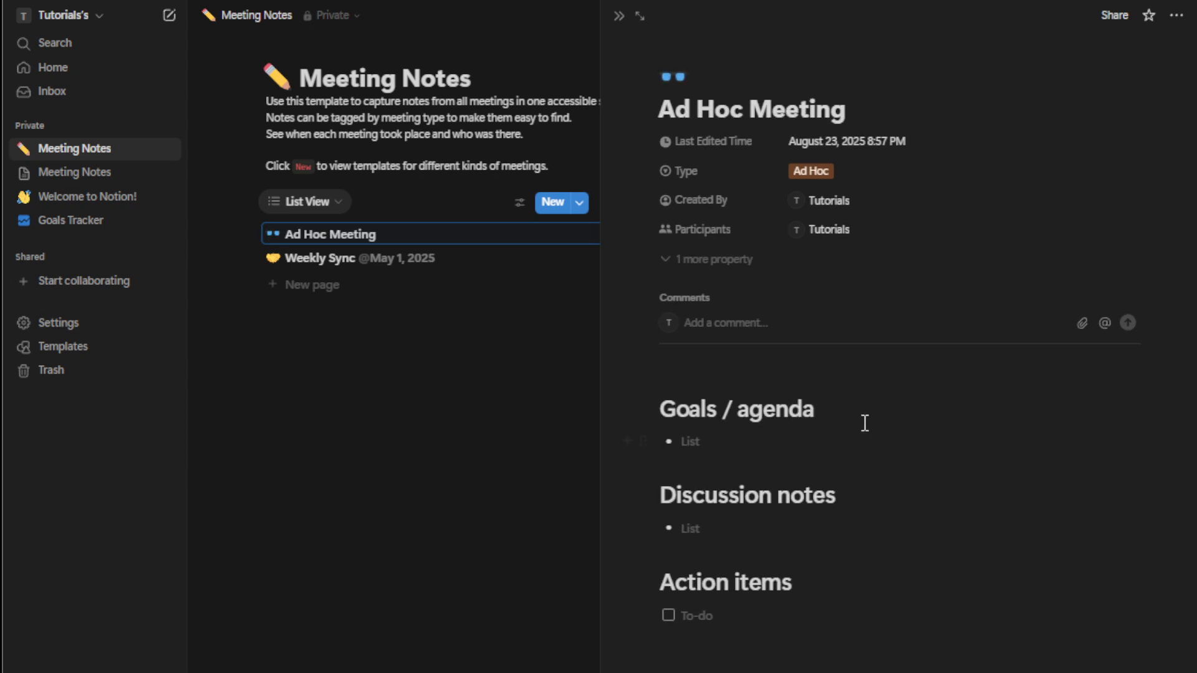
Step: Add a 'Create ads' to-do under Action items, leaving its checkbox unchecked
left_click(786, 448)
type("Create ads")
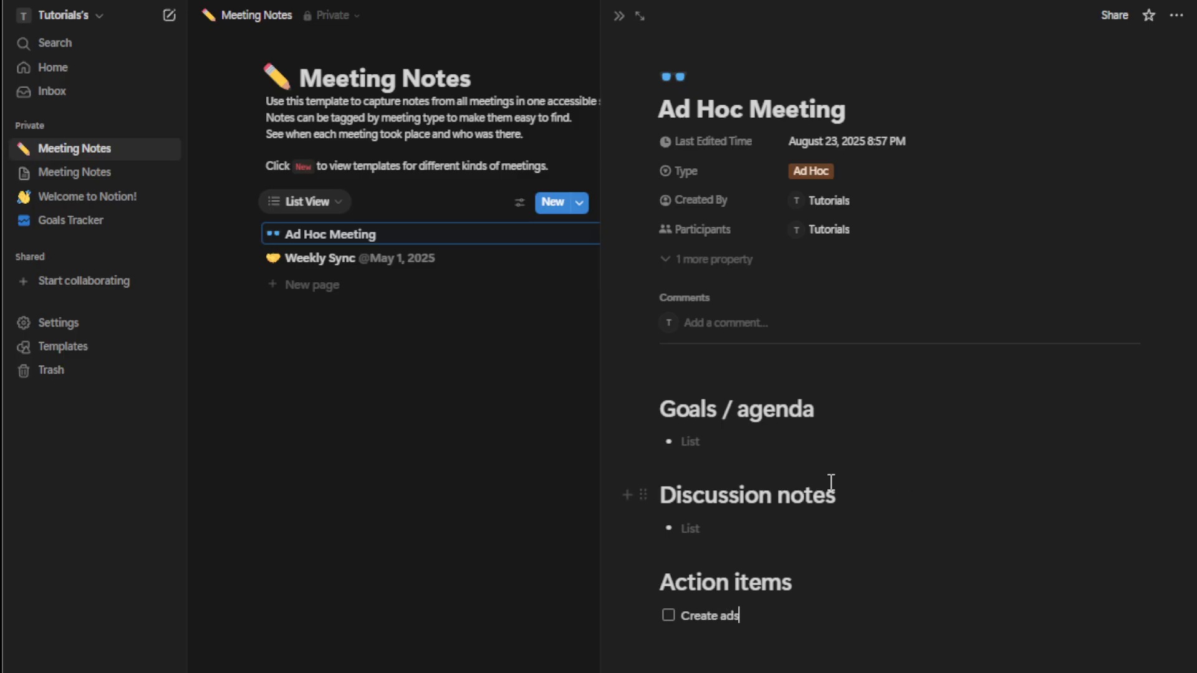
left_click(668, 616)
left_click(670, 618)
double_click(665, 617)
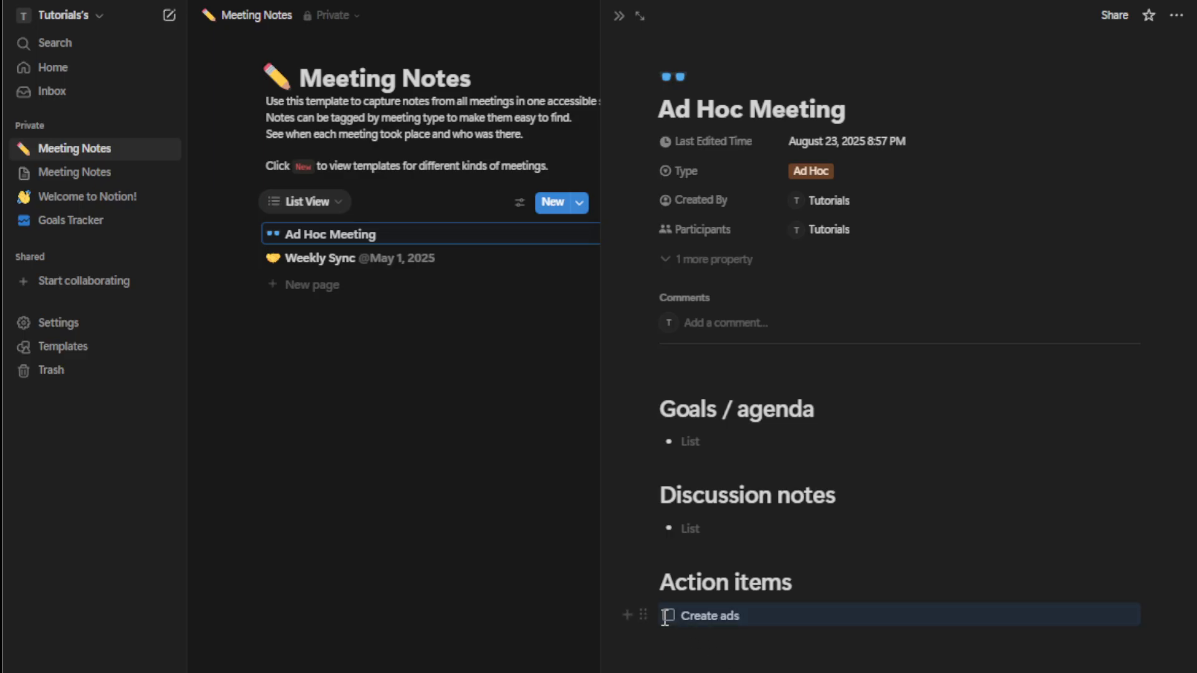
left_click(665, 617)
left_click(665, 617)
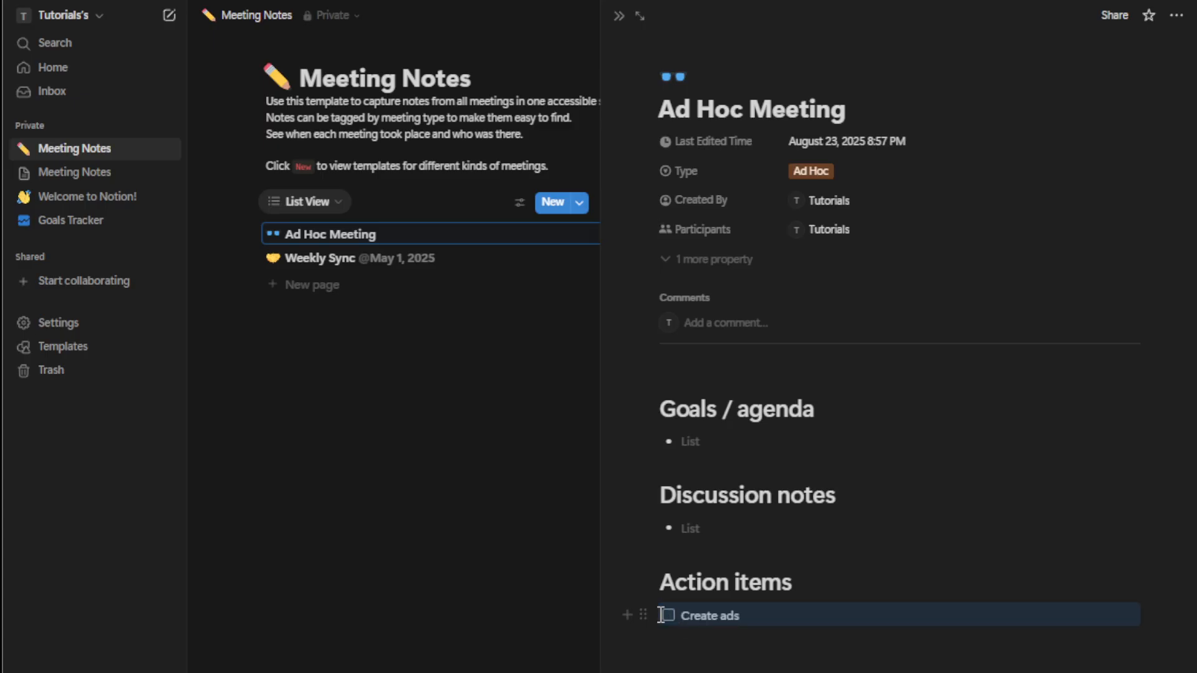